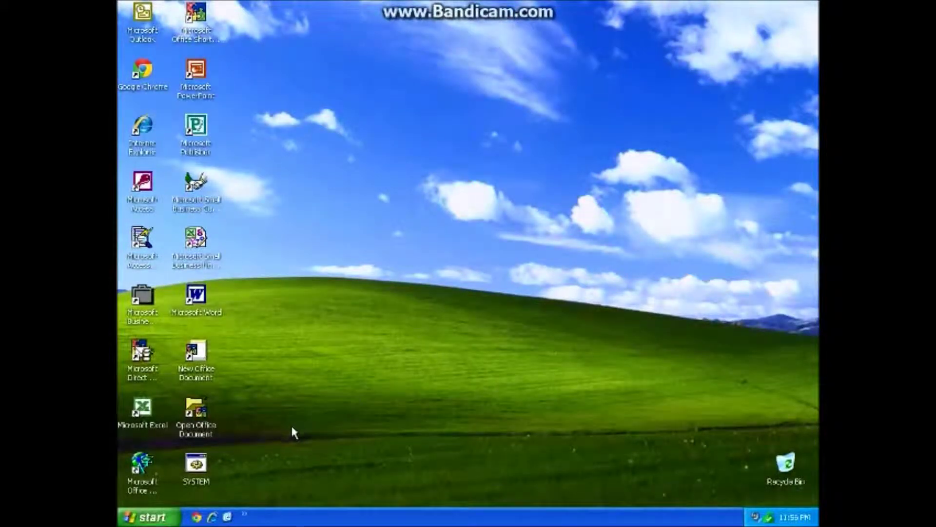
# Launch the SYSTEM batch file from its desktop icon
pyautogui.doubleClick(195, 469)
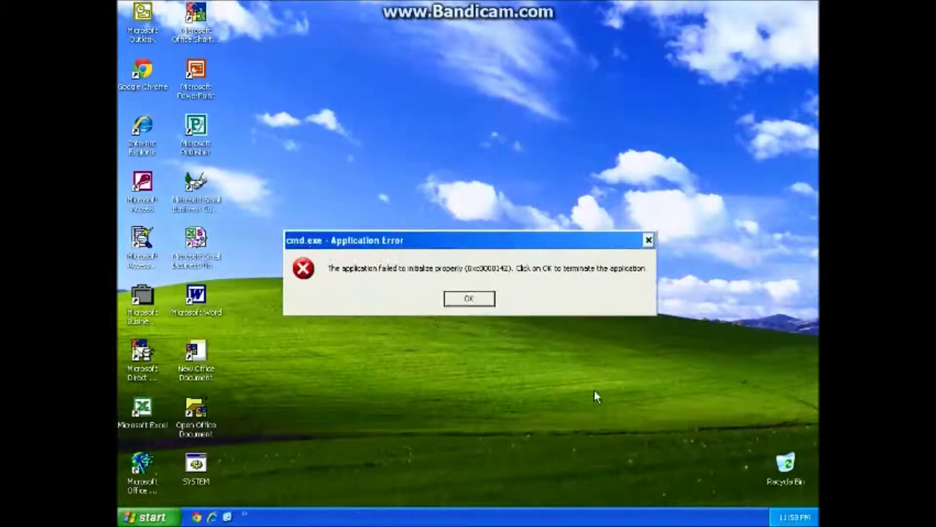
# Acknowledge the cmd.exe Application Error dialog with OK
pyautogui.click(470, 301)
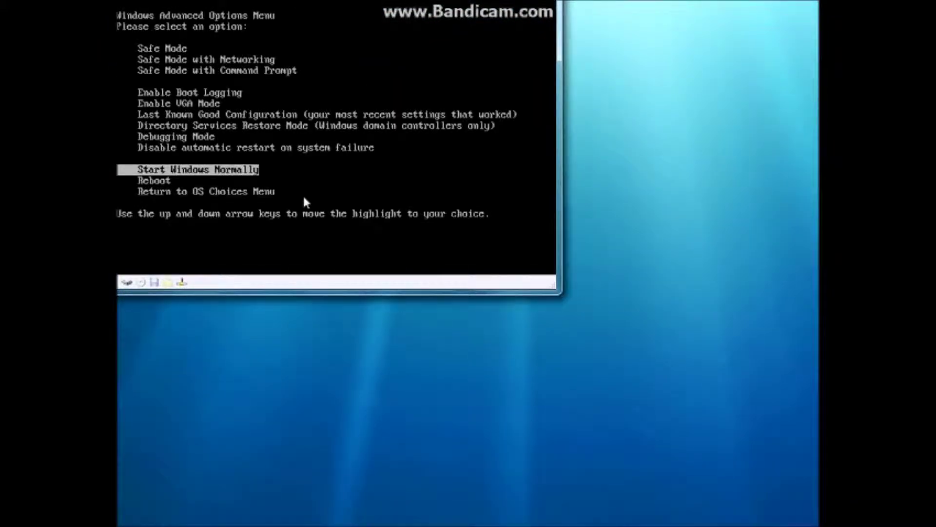
# Move up the Advanced Options boot menu toward Safe Mode
pyautogui.press('Up')
pyautogui.press('Up')
pyautogui.press('Up')
pyautogui.press('Up')
pyautogui.press('Up')
pyautogui.press('Up')
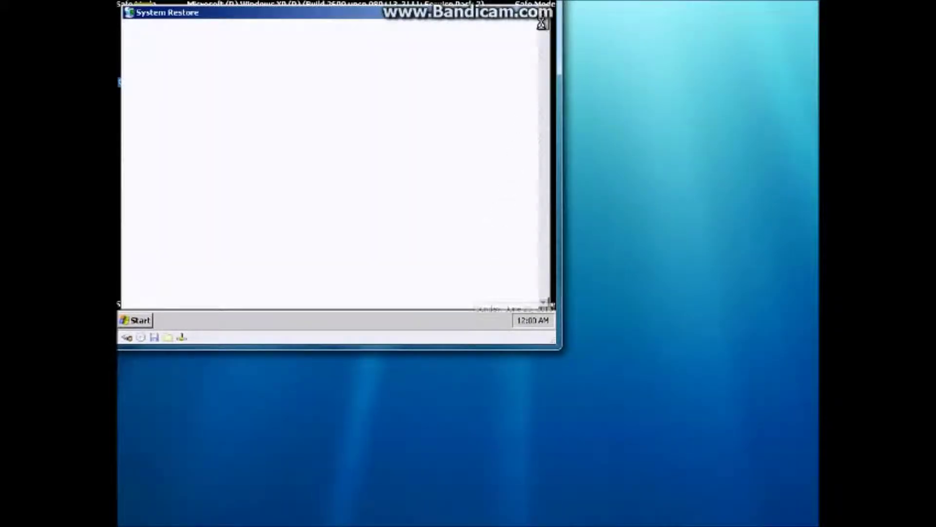
# Close the blank System Restore window and delete the first Startup item
pyautogui.click(547, 12)
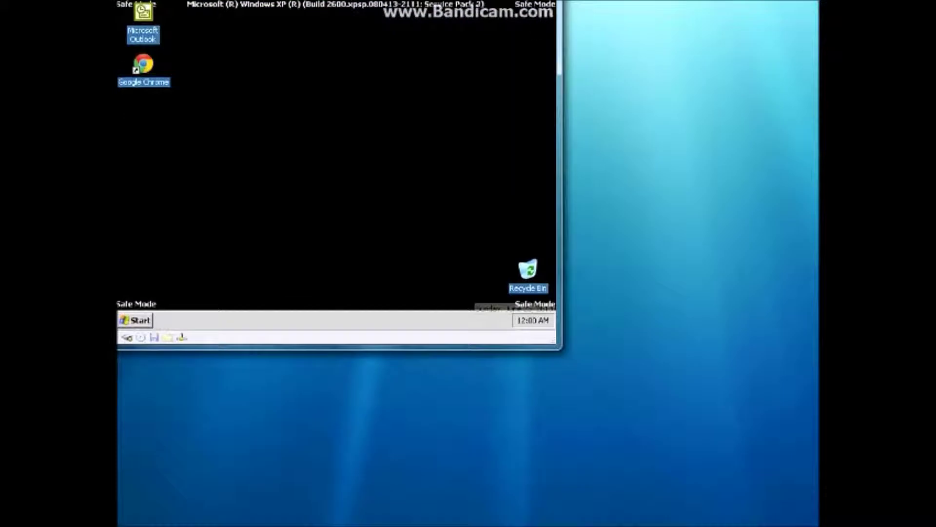
pyautogui.click(136, 321)
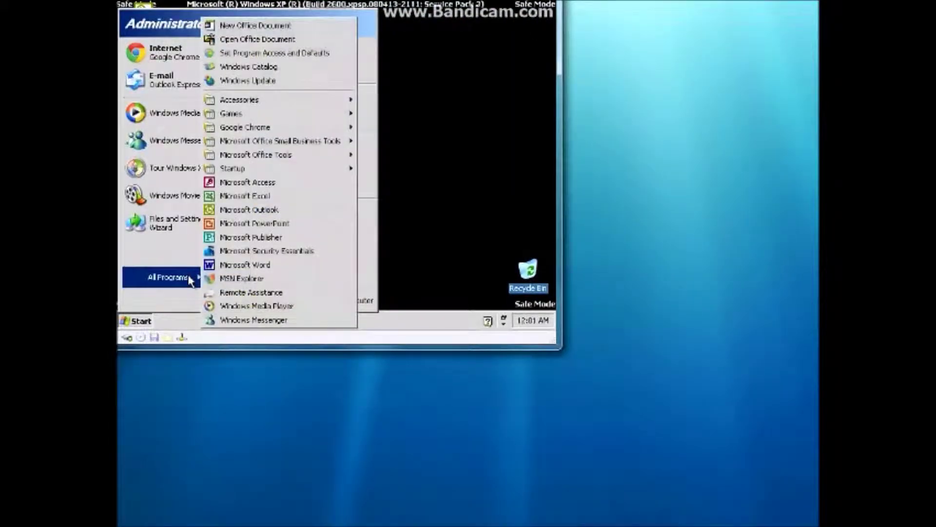
pyautogui.moveTo(167, 276)
pyautogui.moveTo(232, 168)
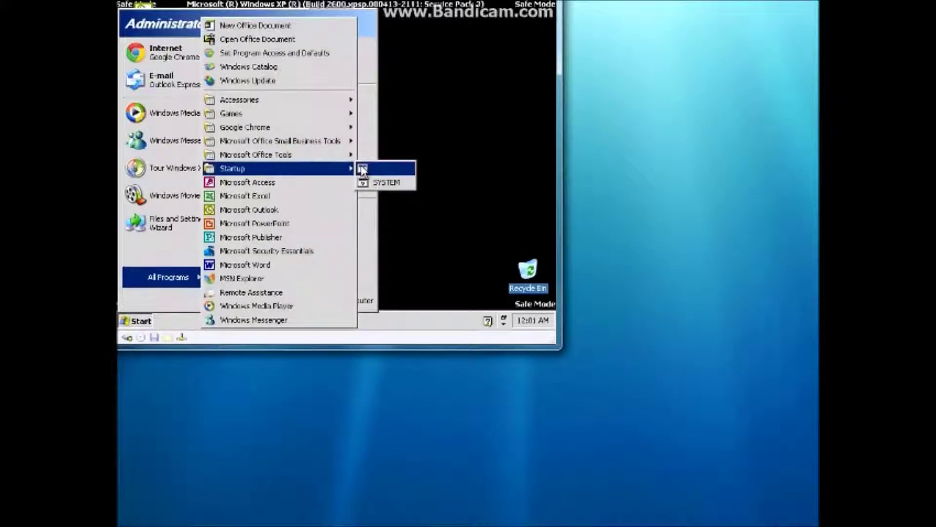
pyautogui.rightClick(361, 167)
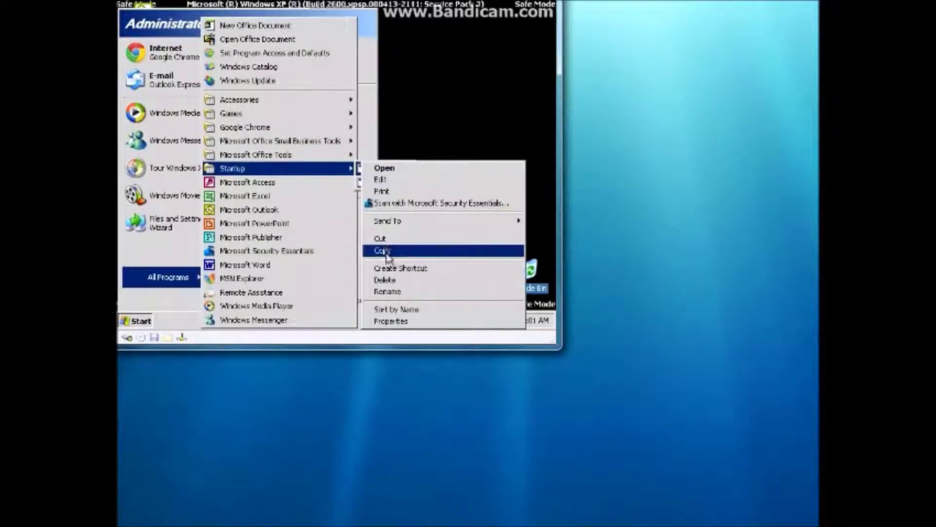
pyautogui.click(387, 281)
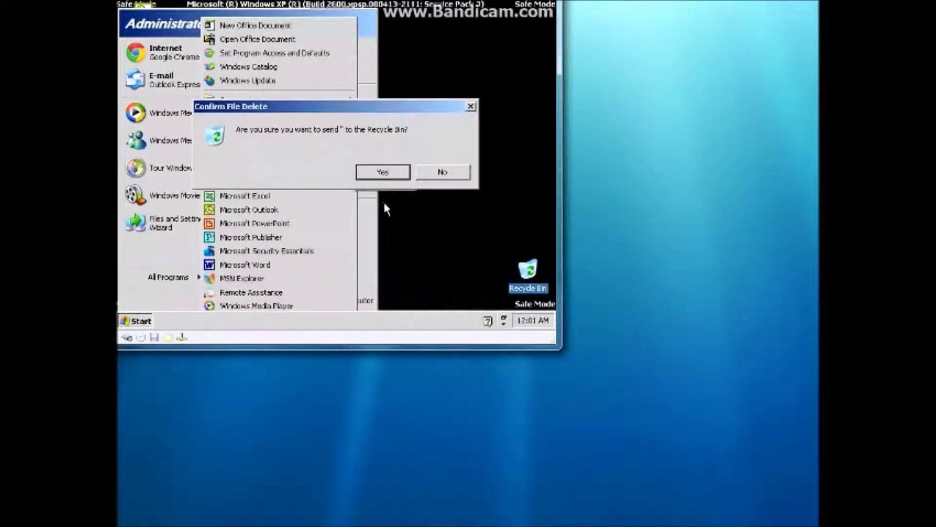
pyautogui.click(382, 175)
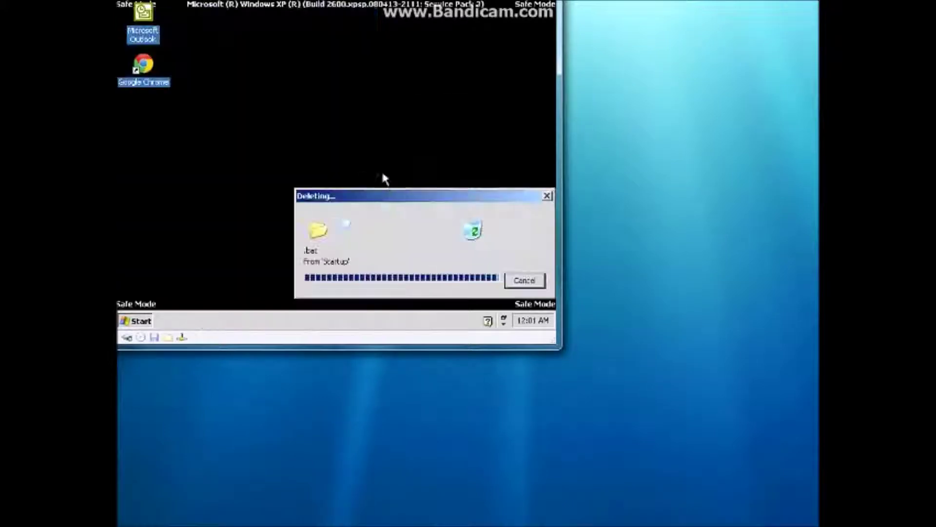
# Delete the SYSTEM Startup entry and permanently remove both recycled items
pyautogui.click(146, 322)
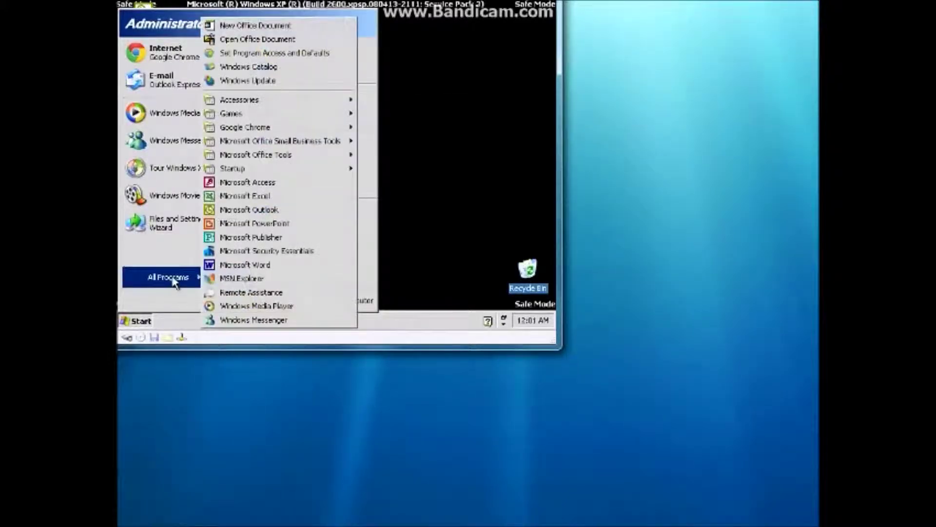
pyautogui.moveTo(279, 168)
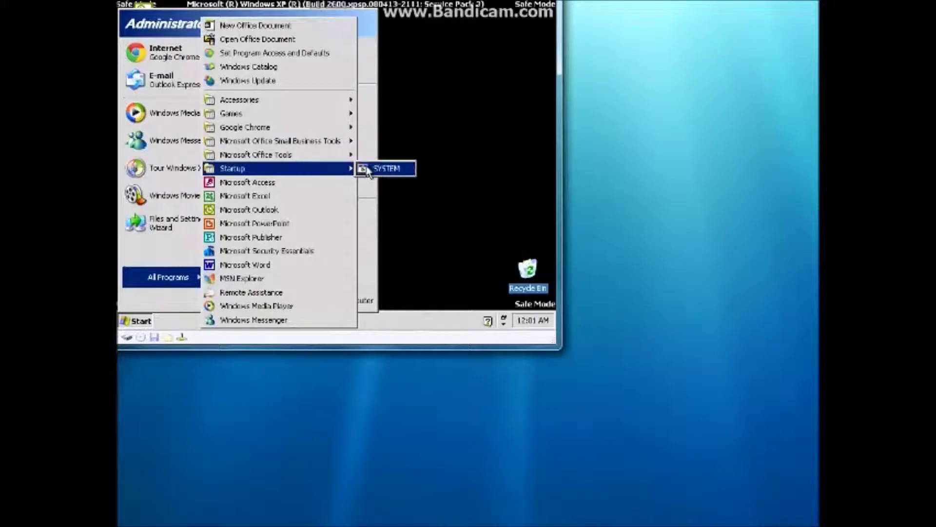
pyautogui.rightClick(366, 170)
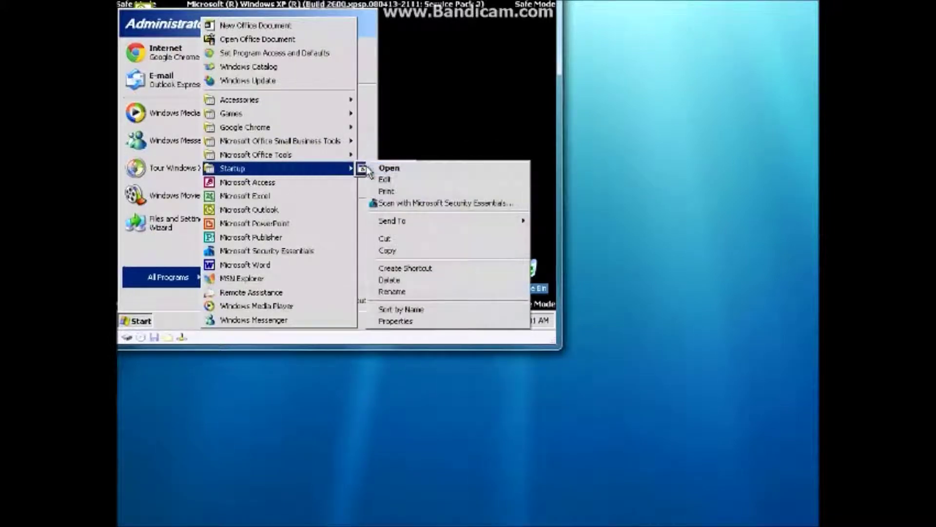
pyautogui.click(398, 279)
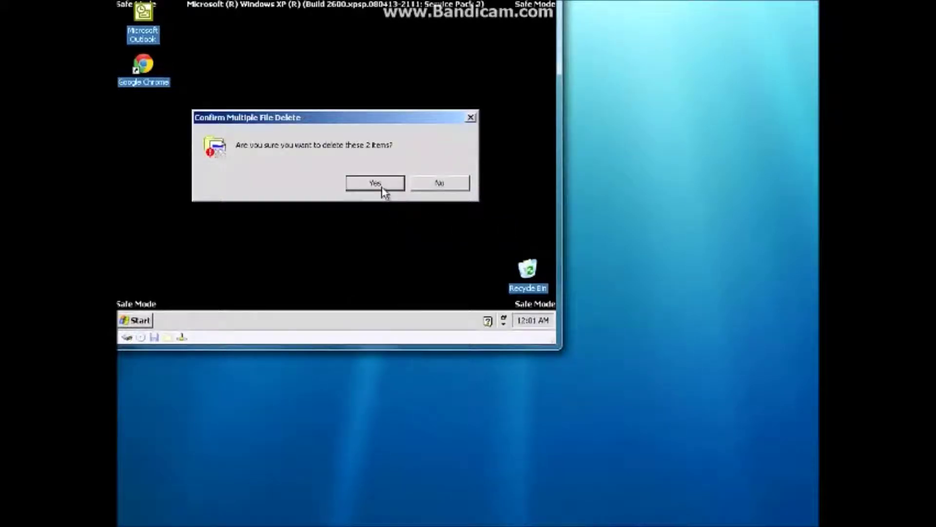
pyautogui.click(383, 188)
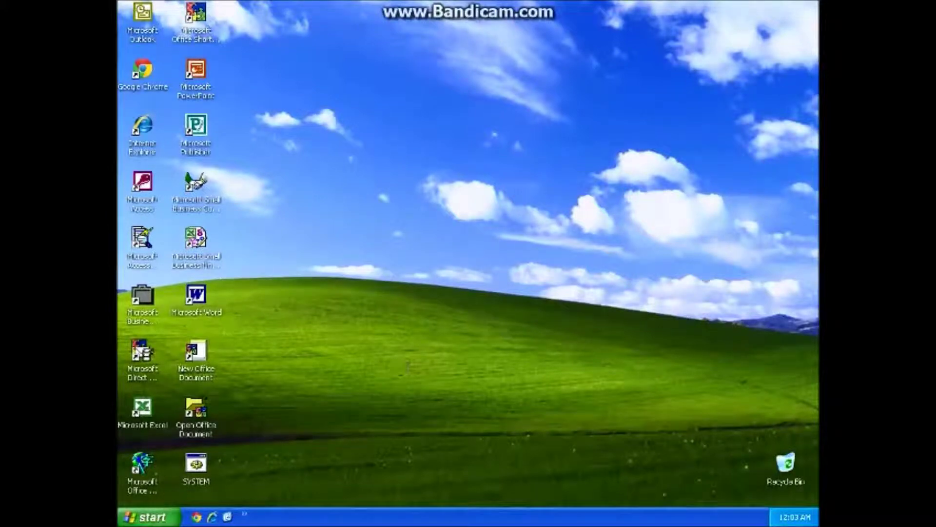
pyautogui.click(126, 520)
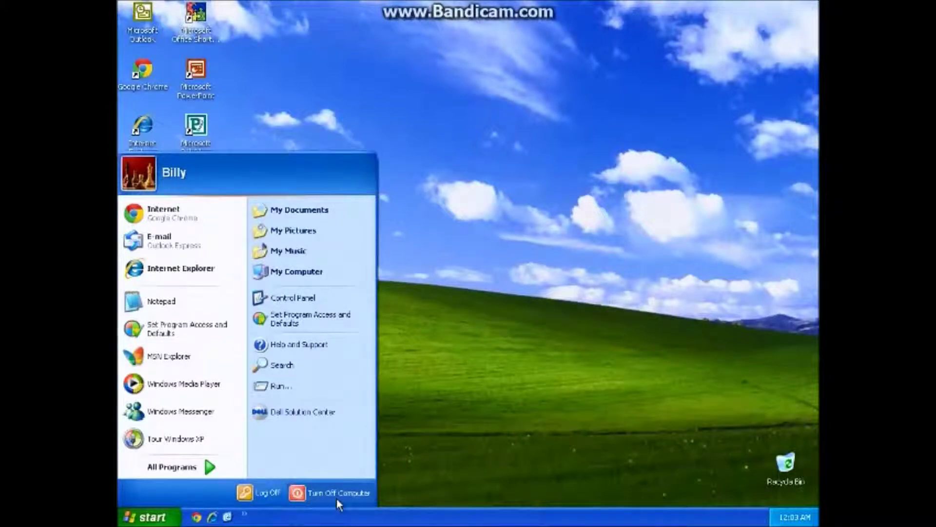
pyautogui.click(296, 493)
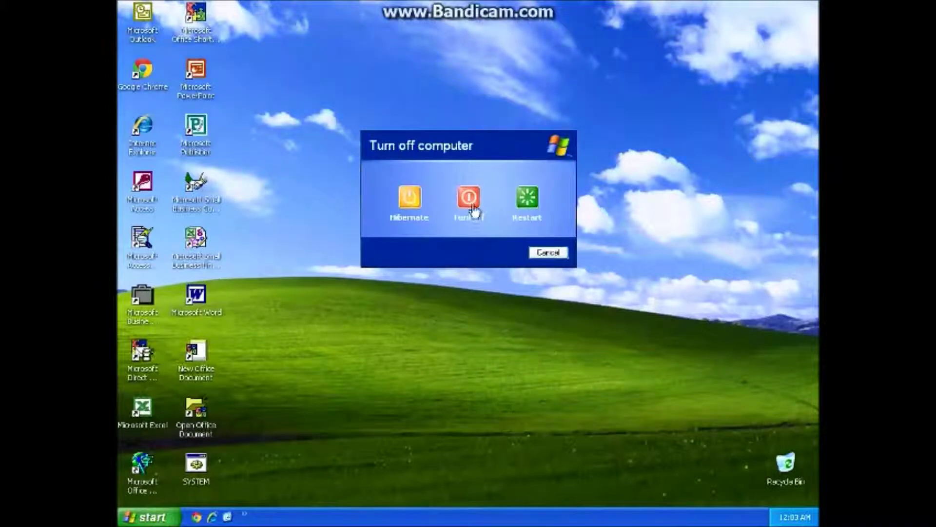
pyautogui.click(473, 209)
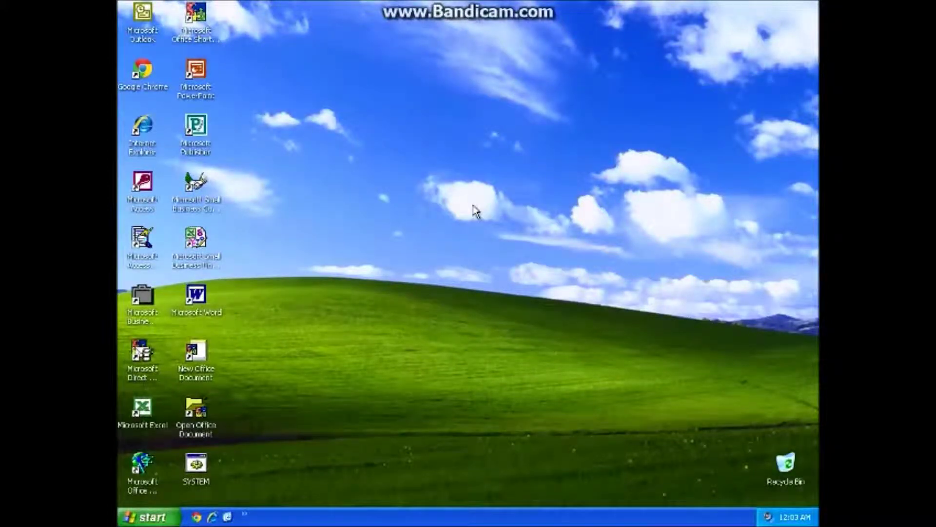